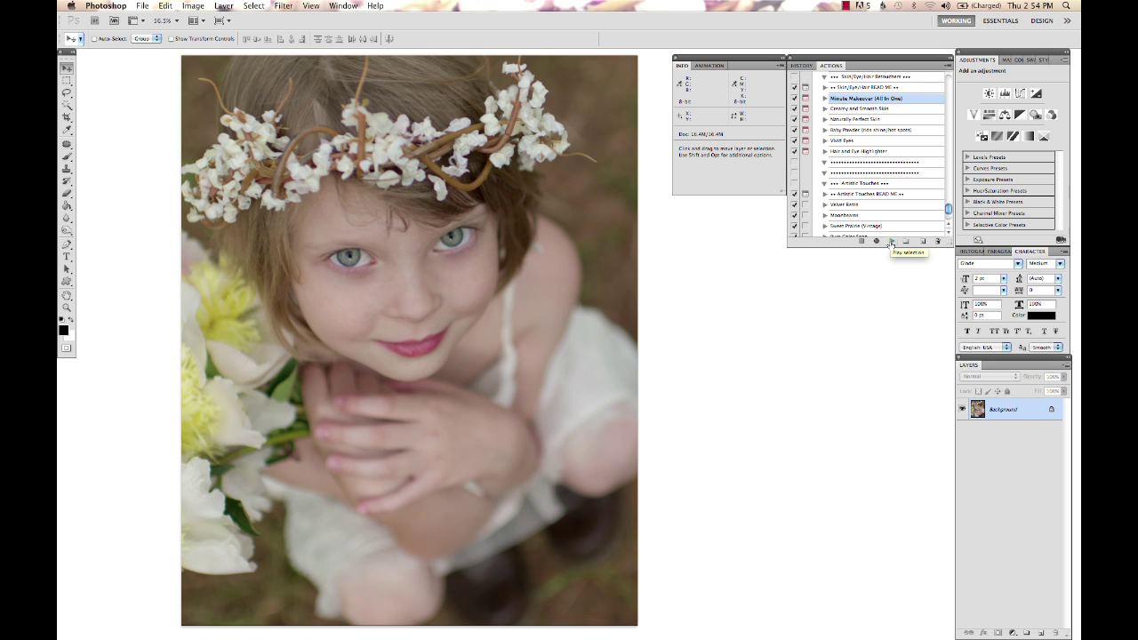
- Play the Minute Makeover (All In One) action from the Actions panel
left_click(892, 242)
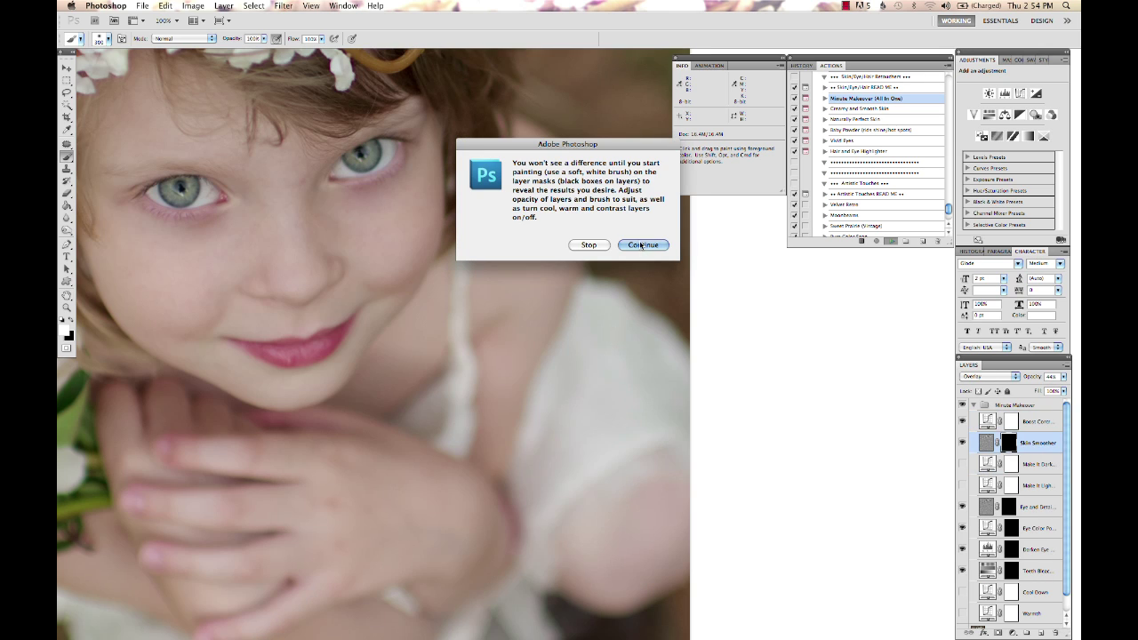
- Dismiss the painting-tips message so the action completes, then pan the zoomed canvas
left_click(644, 245)
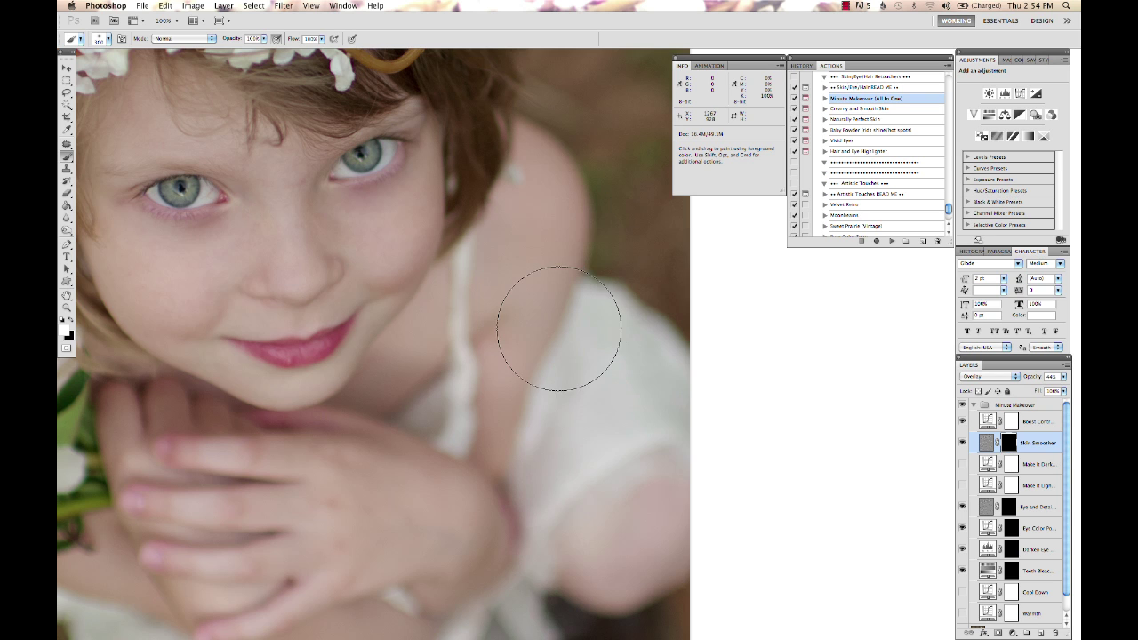
scroll(559, 327, "left", 10)
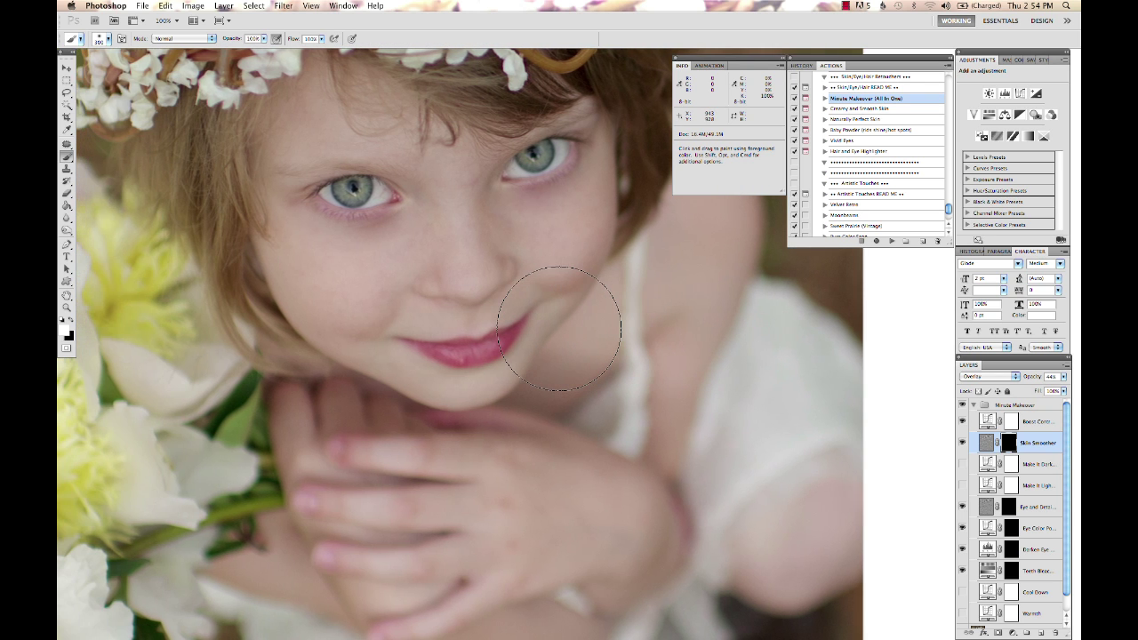
scroll(558, 327, "up", 5)
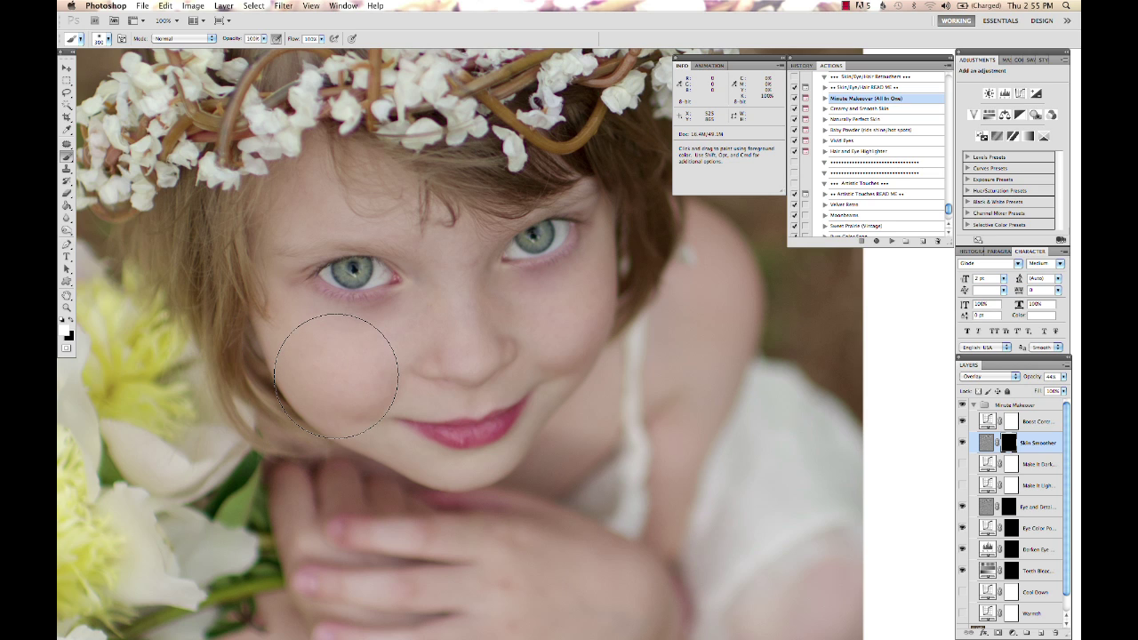
- Shrink the brush to 250 px, set white as foreground, and paint smoothing onto the cheek
key("bracketleft")
key("bracketleft")
key("bracketleft")
key("bracketleft")
key("bracketleft")
key("bracketleft")
left_click(67, 335)
mouse_move(344, 352)
left_mouse_down()
mouse_move(416, 320)
mouse_move(428, 302)
mouse_move(382, 336)
mouse_move(364, 344)
mouse_move(423, 312)
mouse_move(328, 354)
mouse_move(364, 388)
mouse_move(366, 411)
mouse_move(328, 381)
mouse_move(576, 305)
mouse_move(566, 377)
mouse_move(517, 364)
mouse_move(467, 343)
mouse_move(421, 273)
mouse_move(375, 233)
mouse_move(306, 220)
mouse_move(315, 195)
mouse_move(319, 212)
mouse_move(419, 257)
mouse_move(468, 300)
mouse_move(463, 243)
mouse_move(465, 294)
mouse_move(421, 429)
mouse_move(428, 441)
mouse_move(393, 442)
mouse_move(286, 364)
left_mouse_up()
- Toggle Skin Smoother off and on to compare, then raise its opacity to 100%
mouse_move(1072, 444)
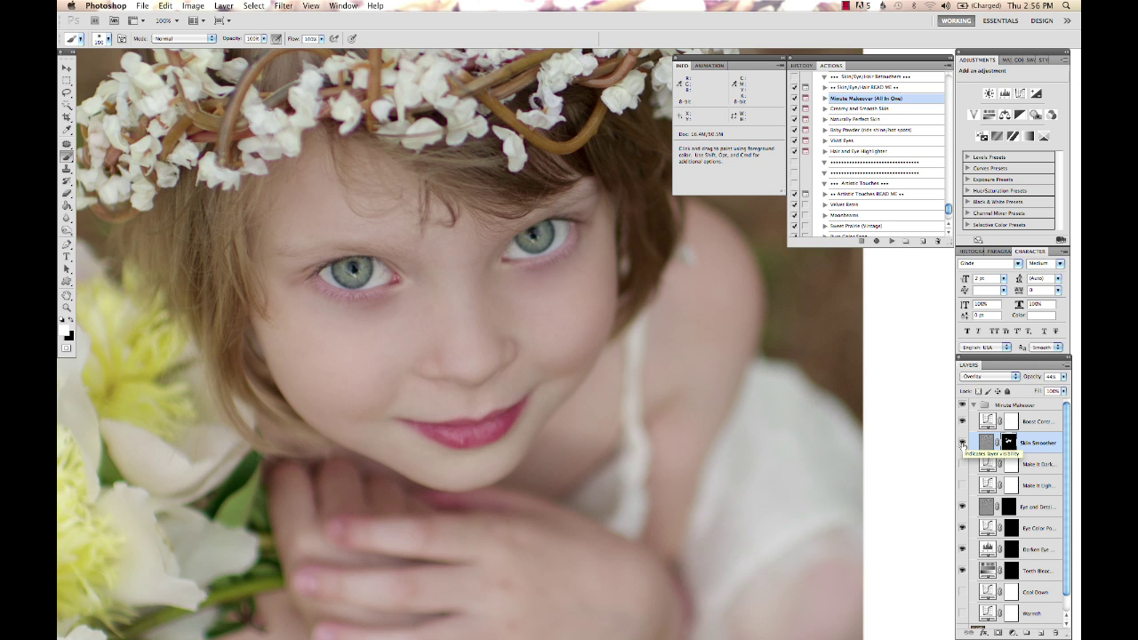
left_click(962, 444)
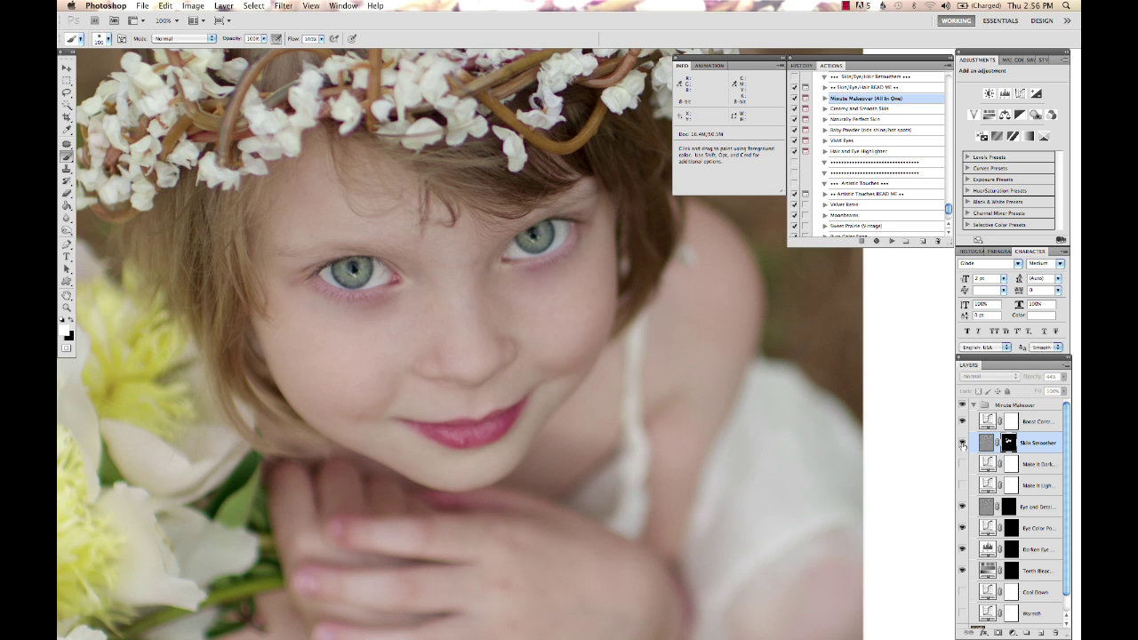
left_click(962, 444)
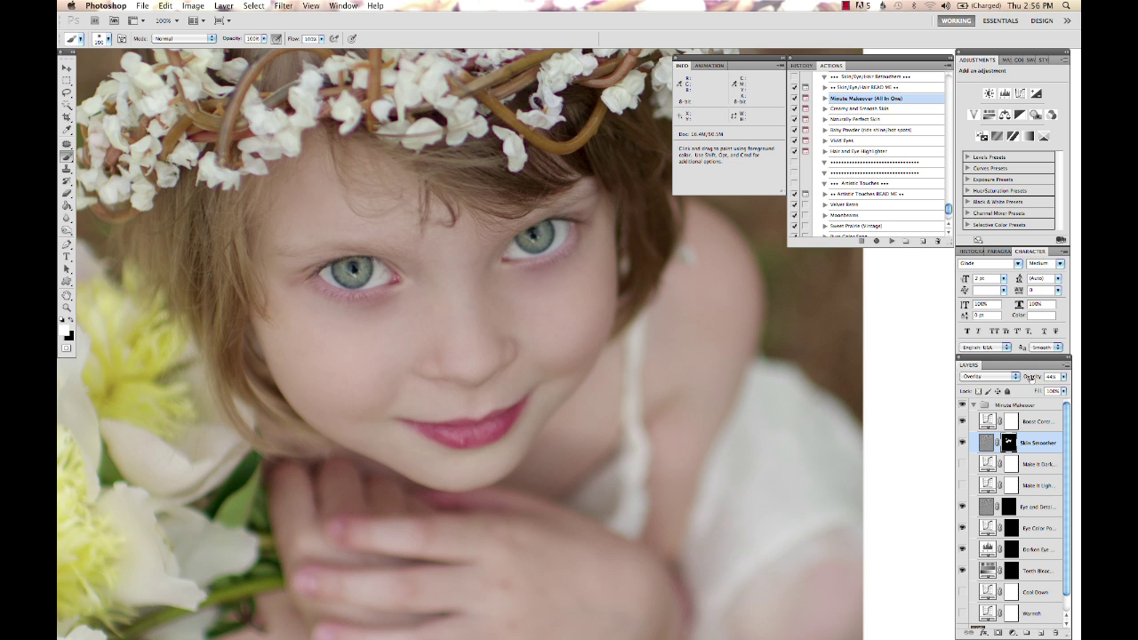
left_click_drag(1030, 376, 1080, 387)
- Set Skin Smoother opacity to 40%, hiding and showing the layer to compare before and after
left_click_drag(1080, 388, 1052, 396)
left_click(963, 442)
left_click(963, 443)
left_click_drag(1041, 376, 1037, 378)
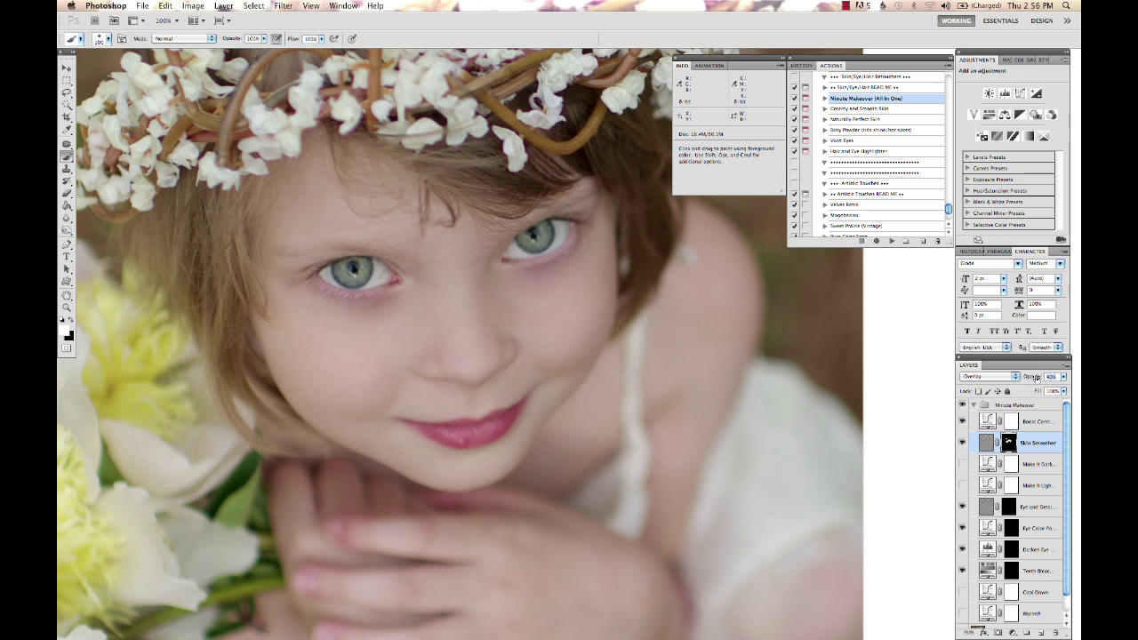
left_click(962, 443)
left_click(963, 443)
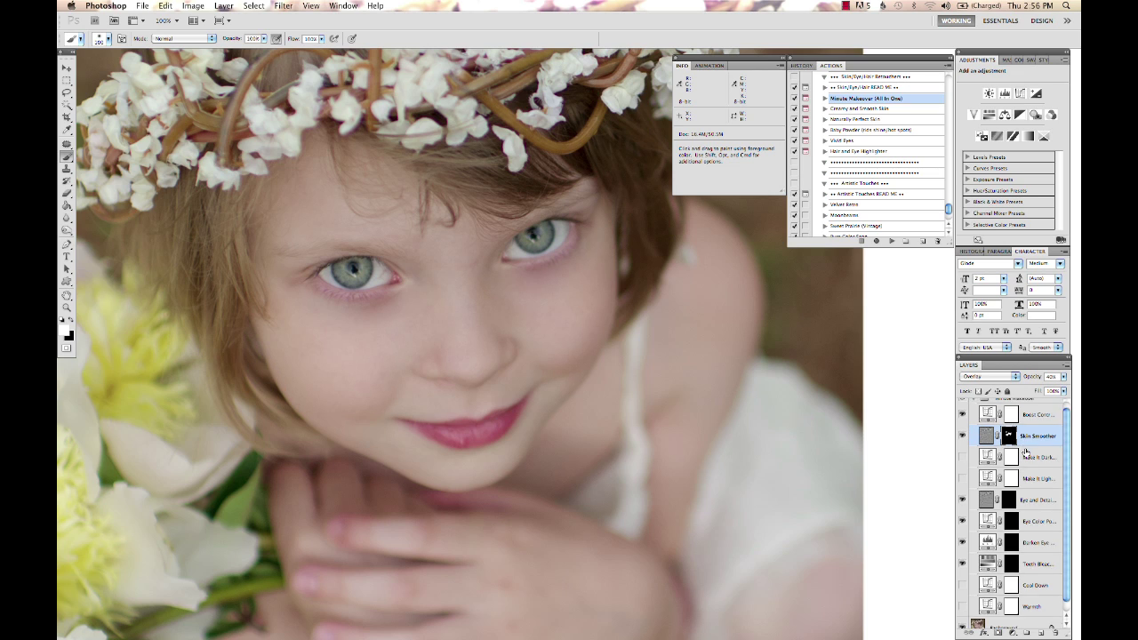
scroll(1025, 453, "down", 1)
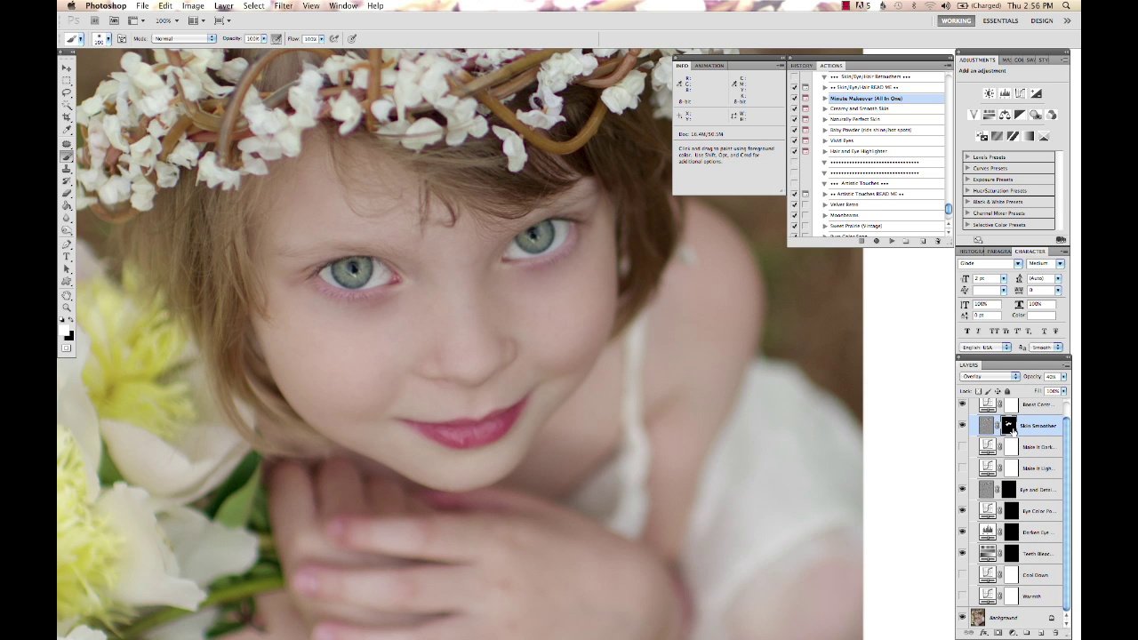
scroll(1015, 434, "up", 1)
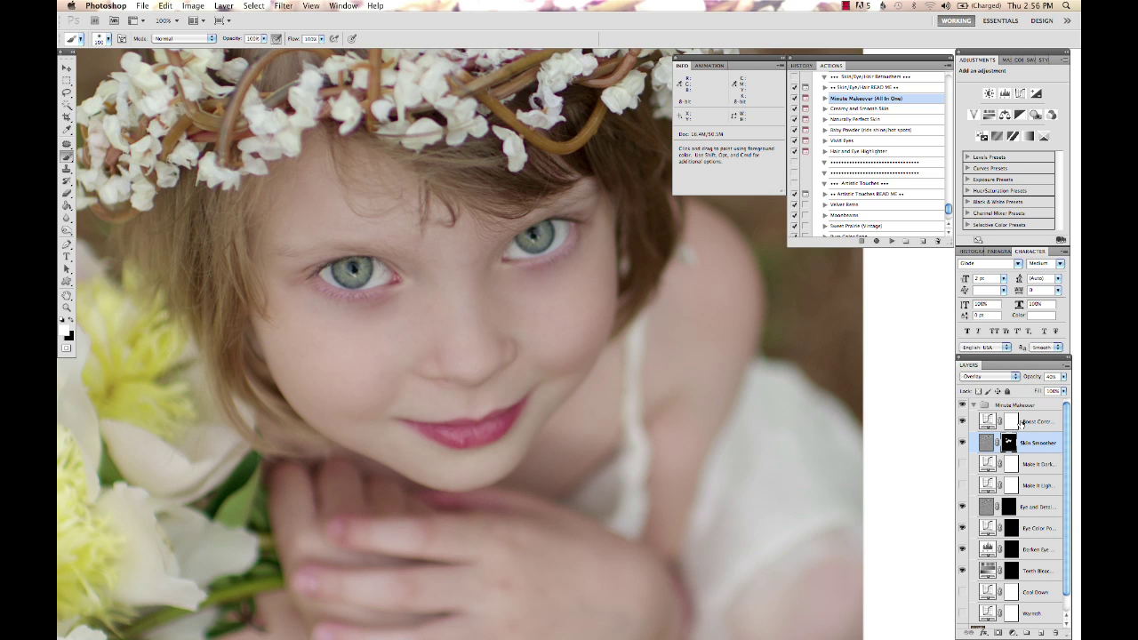
- Set Boost Contrast to 100% opacity, fit the portrait on screen, and compare it hidden versus shown
left_click(1021, 425)
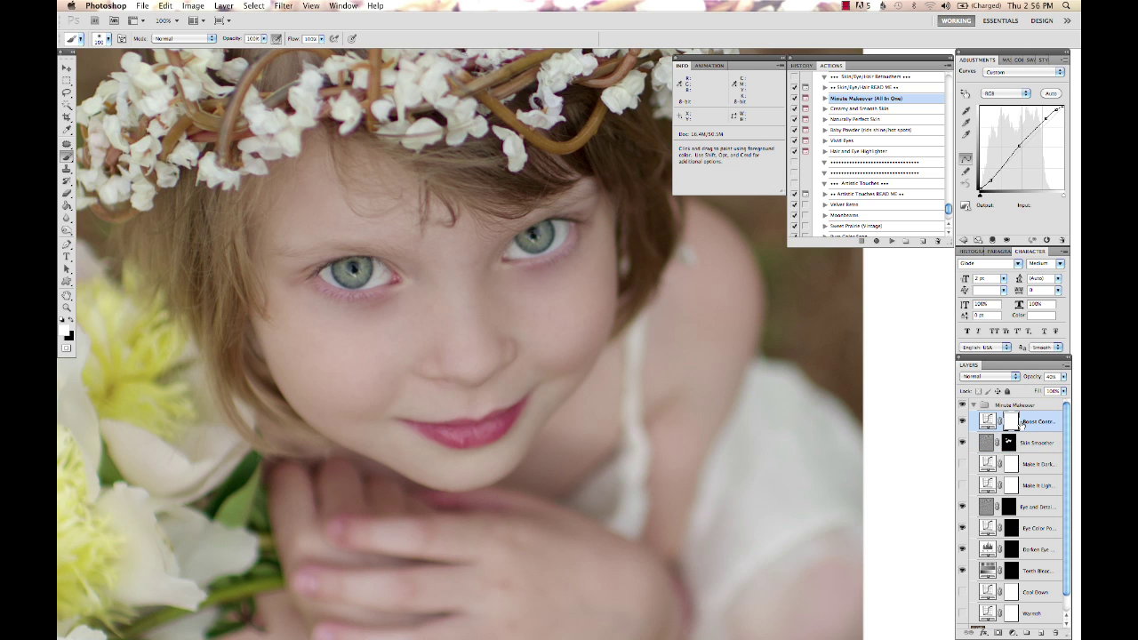
left_click(962, 421)
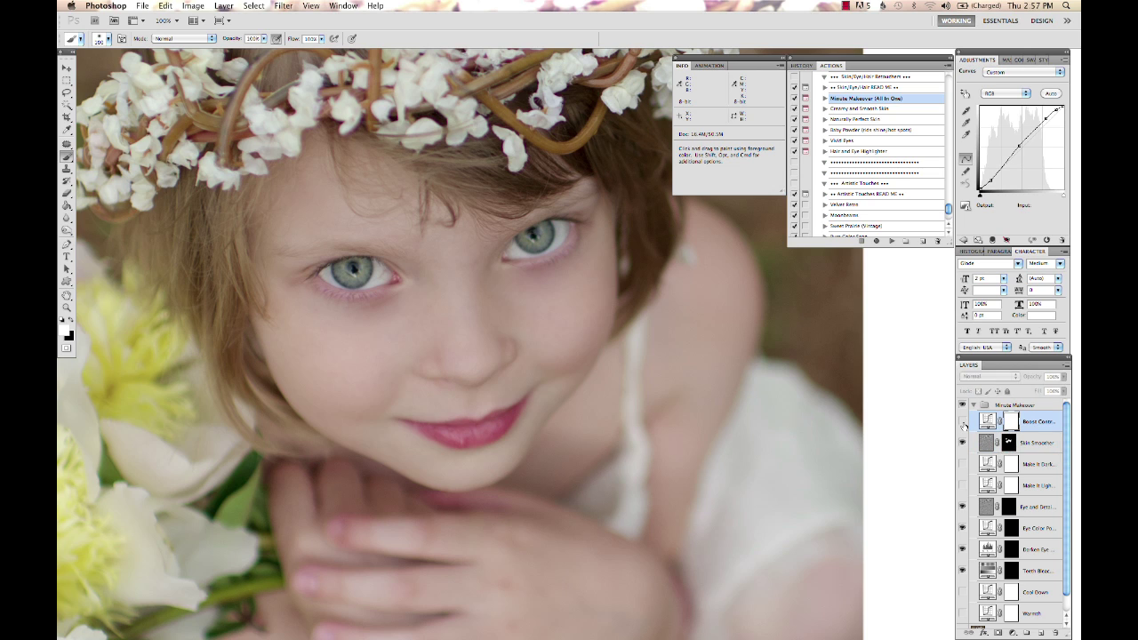
left_click(963, 423)
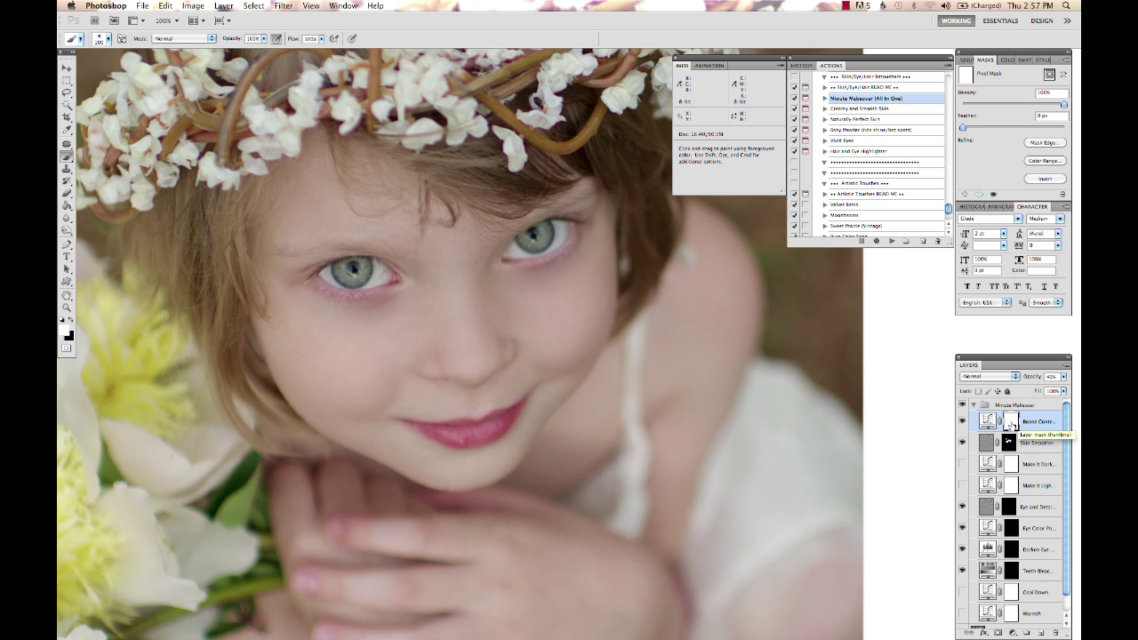
left_click_drag(1031, 376, 1080, 381)
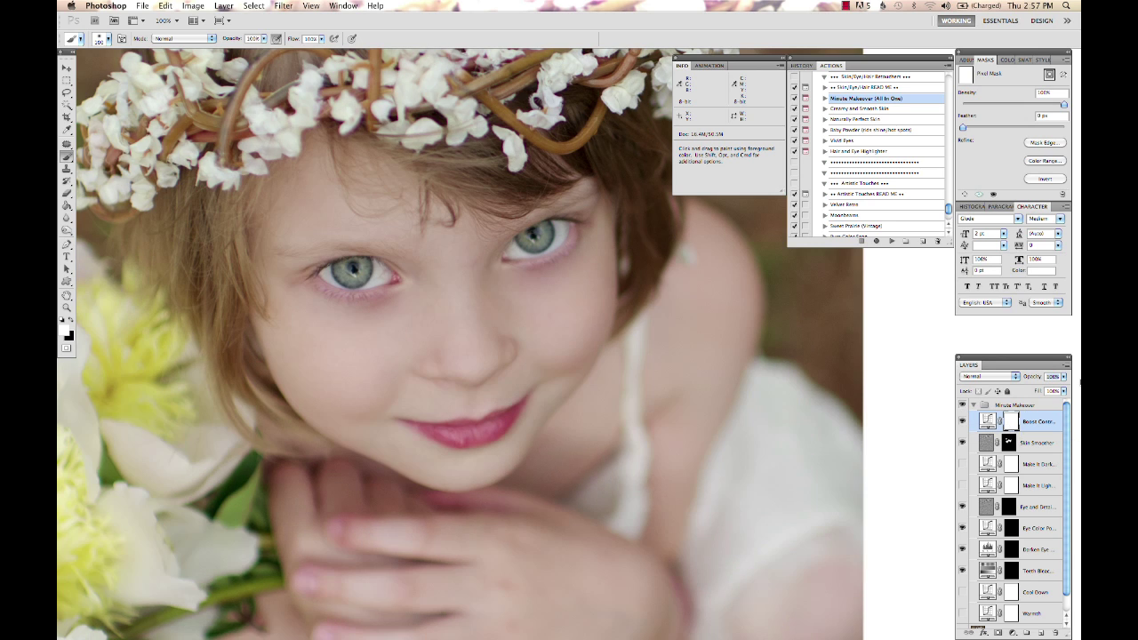
key("super+0")
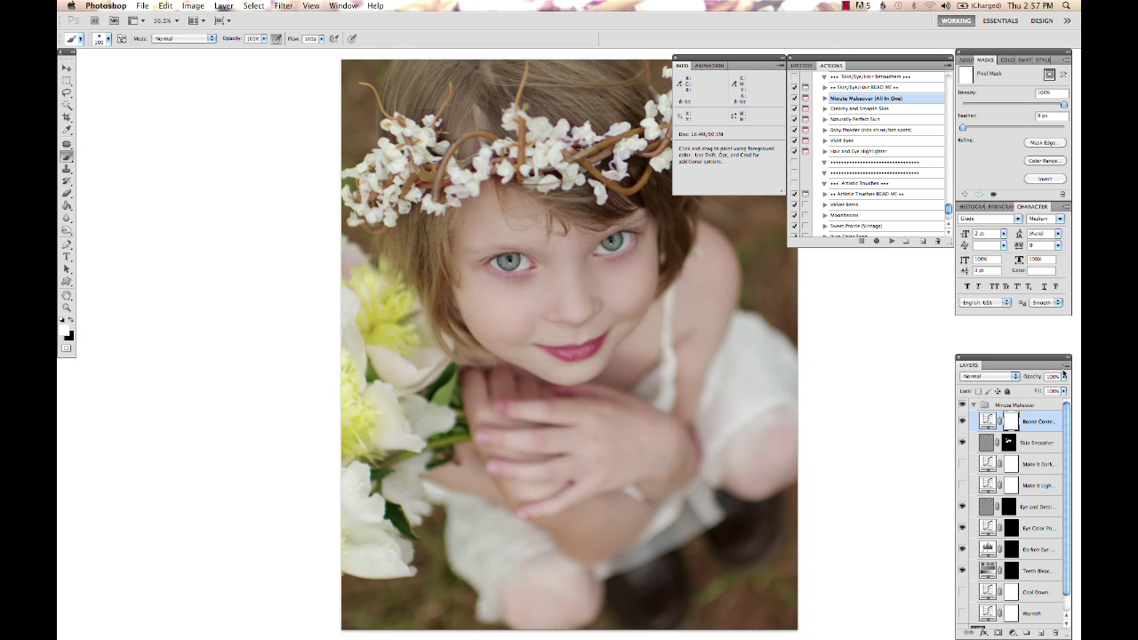
left_click(963, 422)
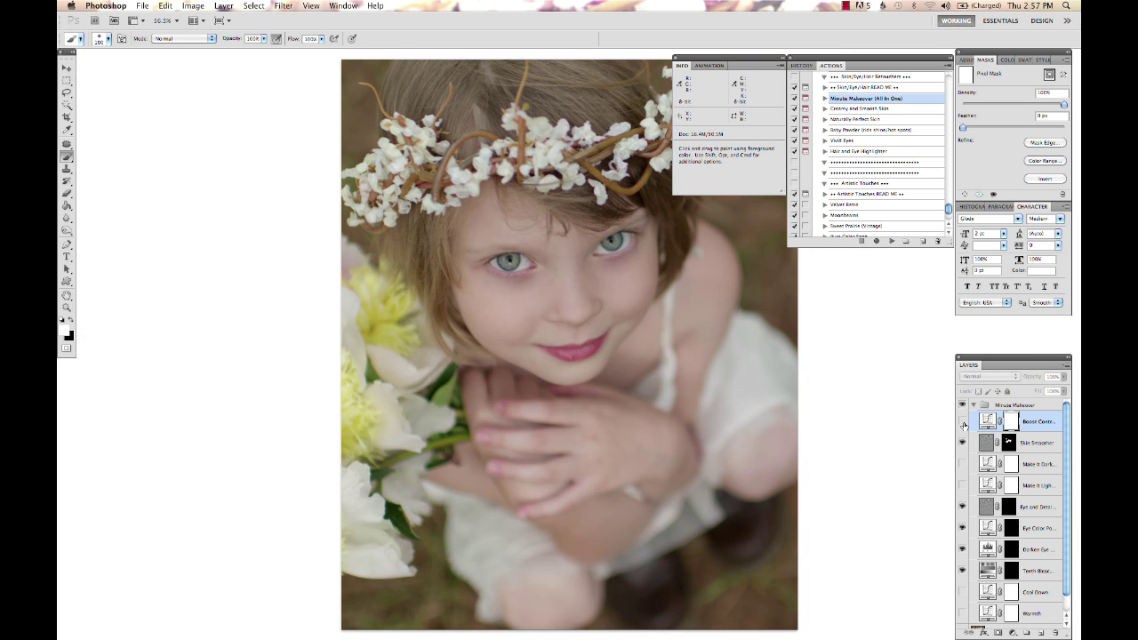
left_click(963, 422)
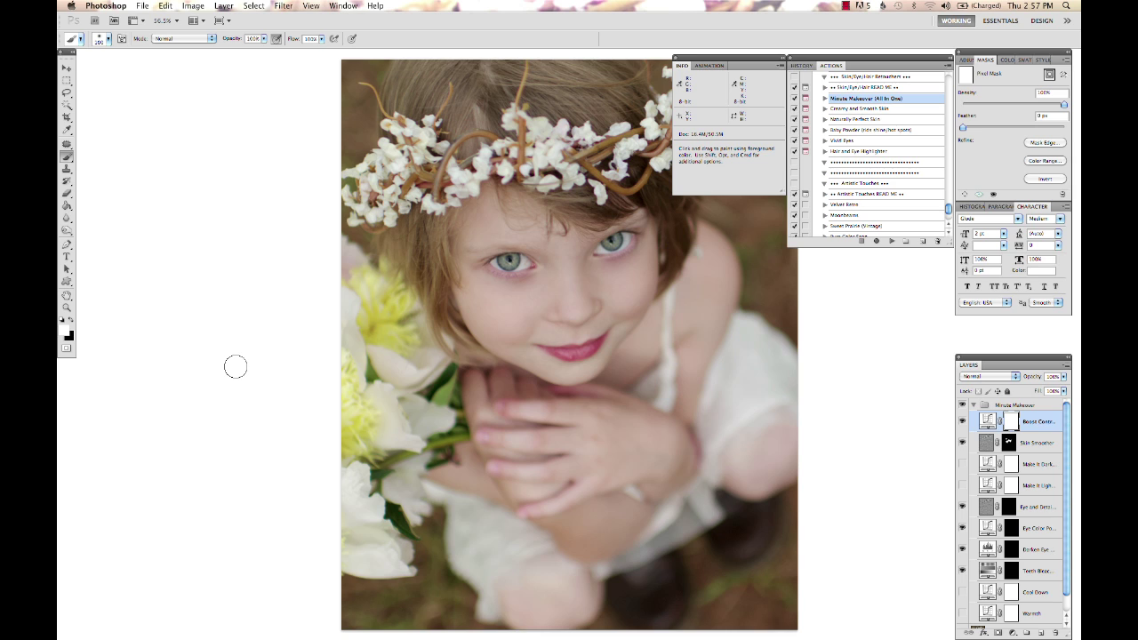
- Switch the painting colour to black and enlarge the brush to 400 pixels
key("x")
right_click(496, 303)
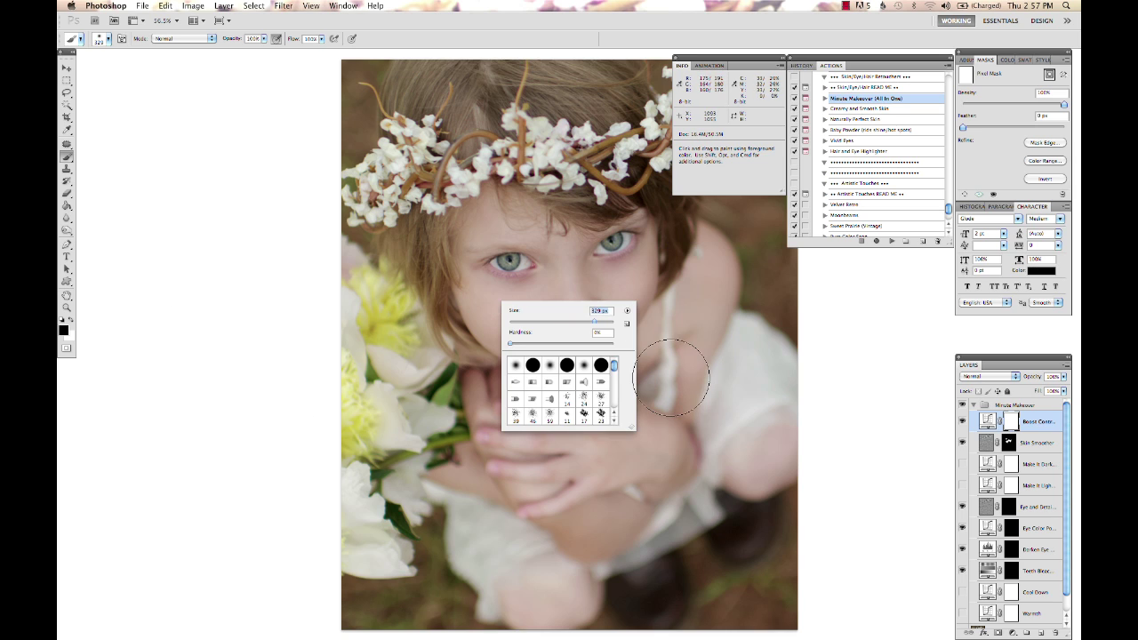
left_click_drag(534, 330, 605, 330)
key("Return")
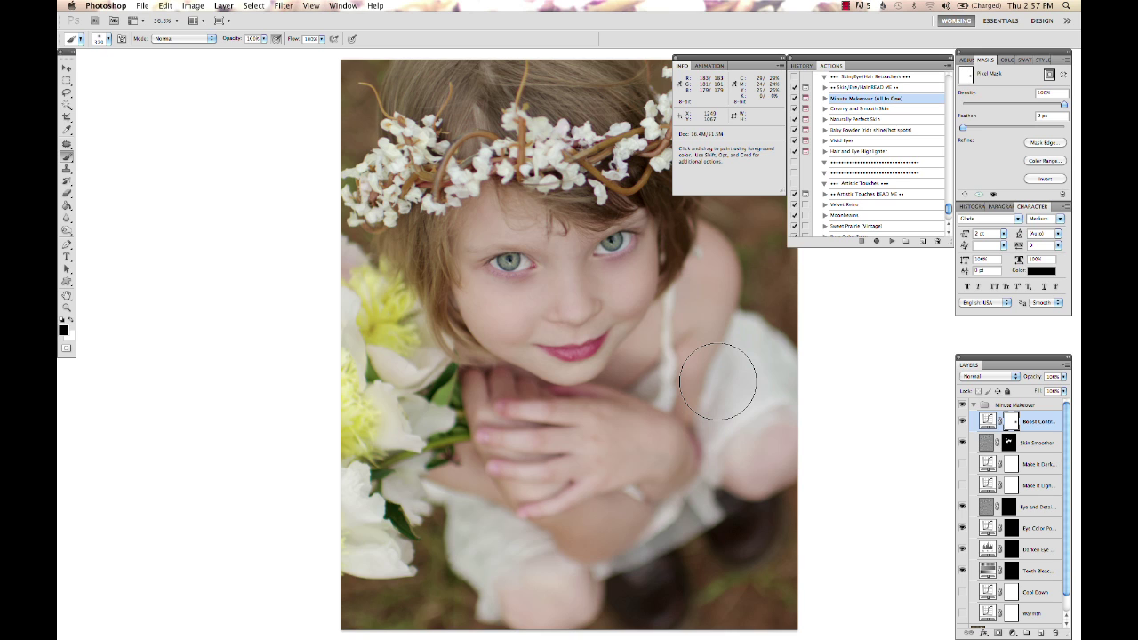
key("bracketright")
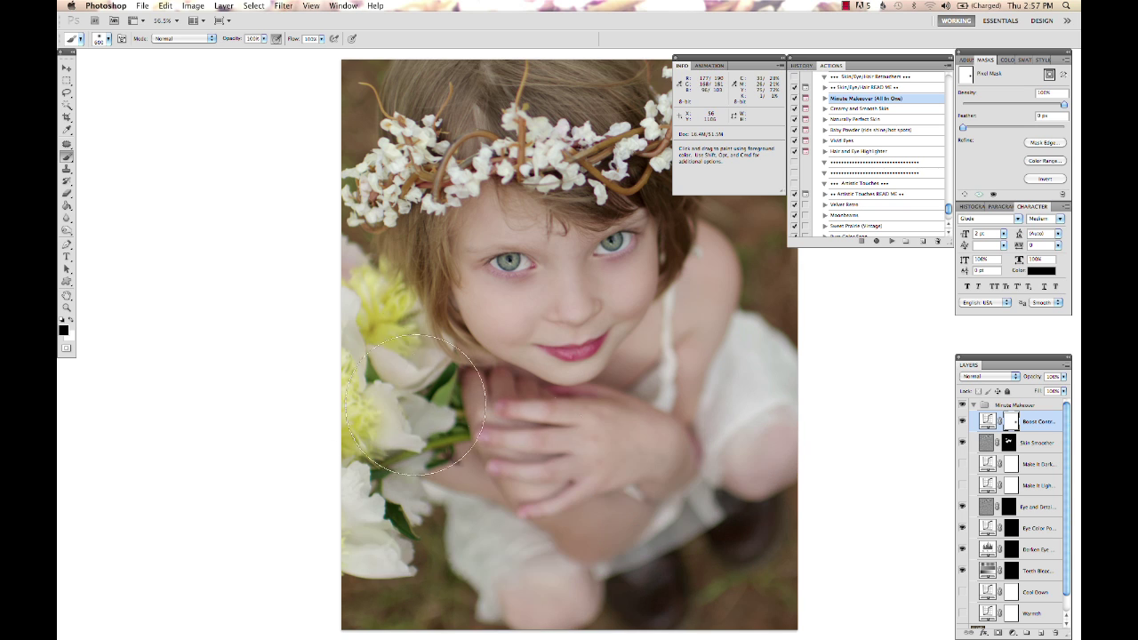
- Paint the contrast off the knee area, then invert the Boost Contrast mask back to white
left_click(521, 545)
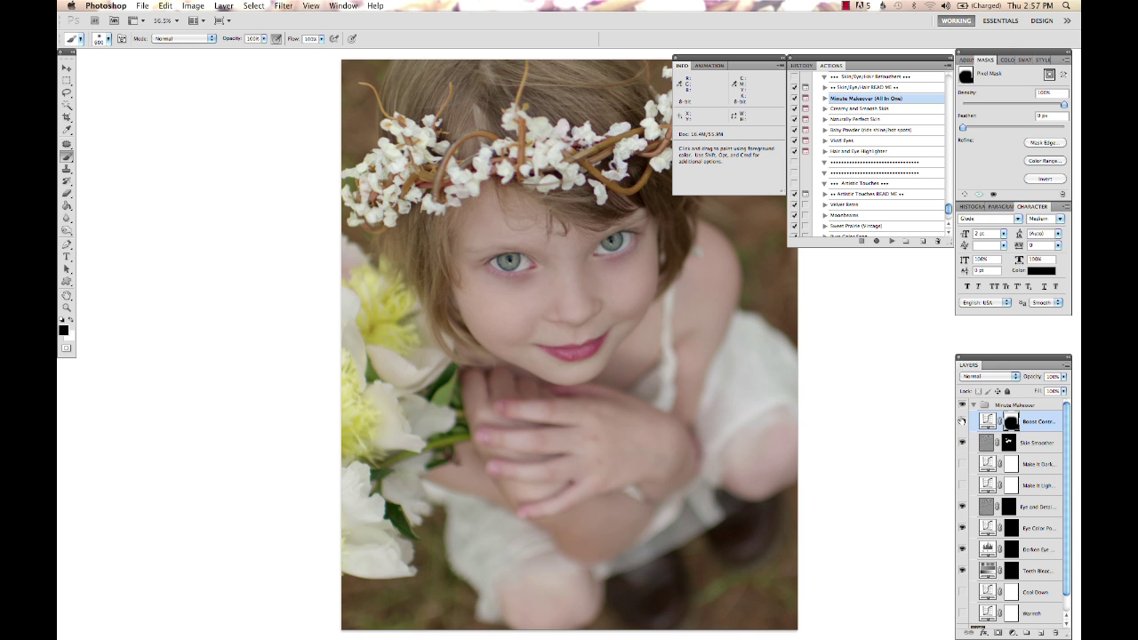
left_click(962, 422)
key("super+i")
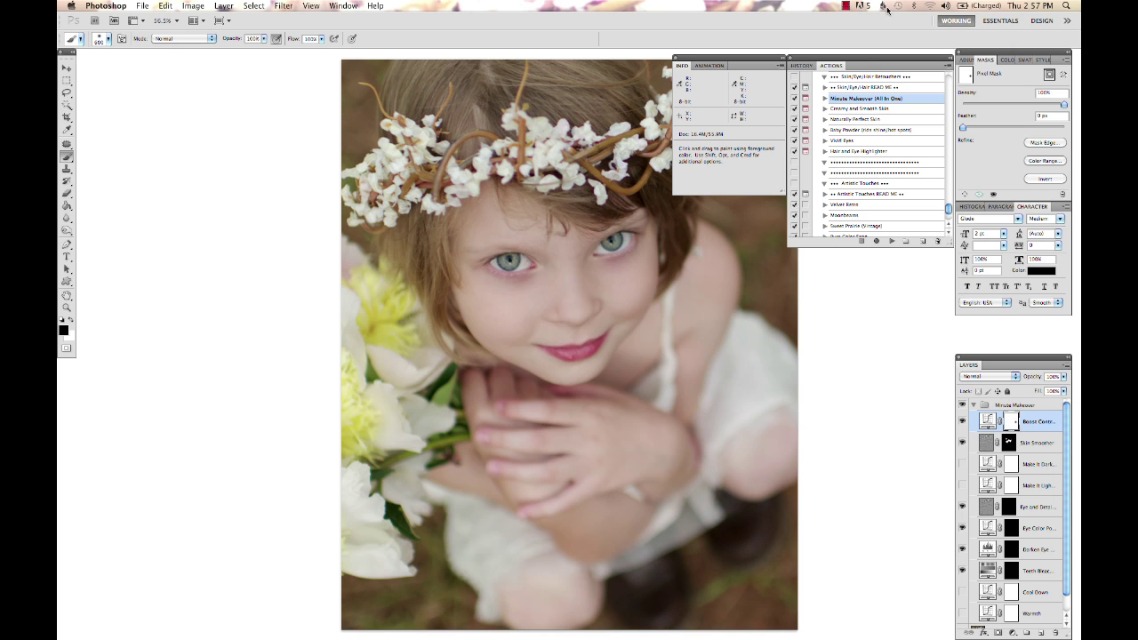
- Select the Eye and Detail layer mask and zoom the face to 100%, then closer, then back
scroll(1013, 484, "down", 1)
left_click(1011, 494)
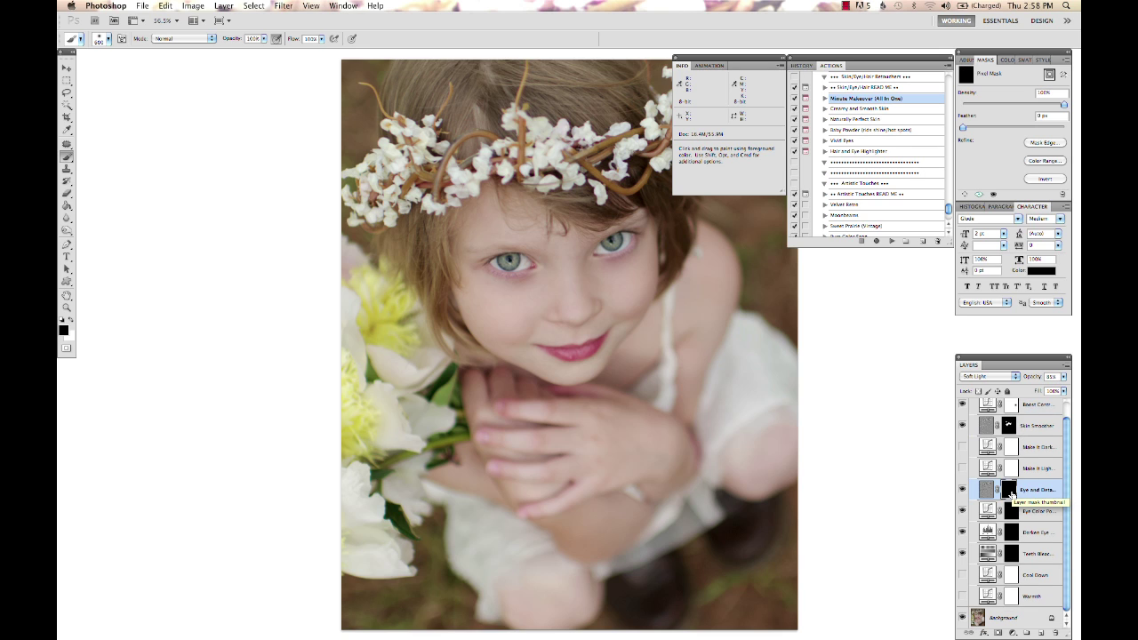
key("super+alt+0")
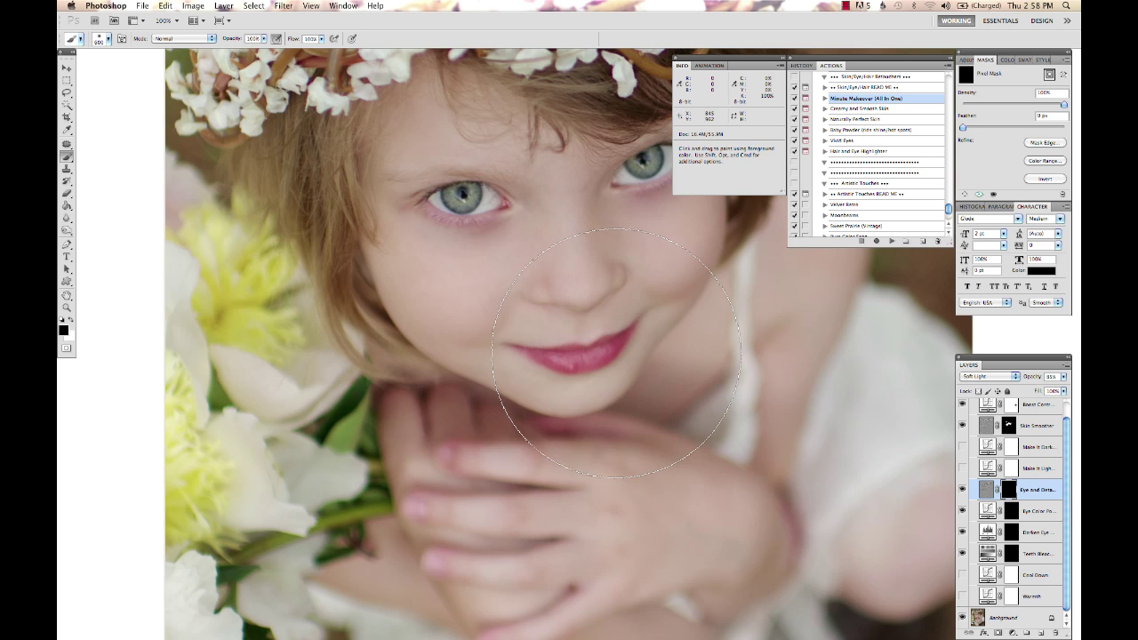
key("v")
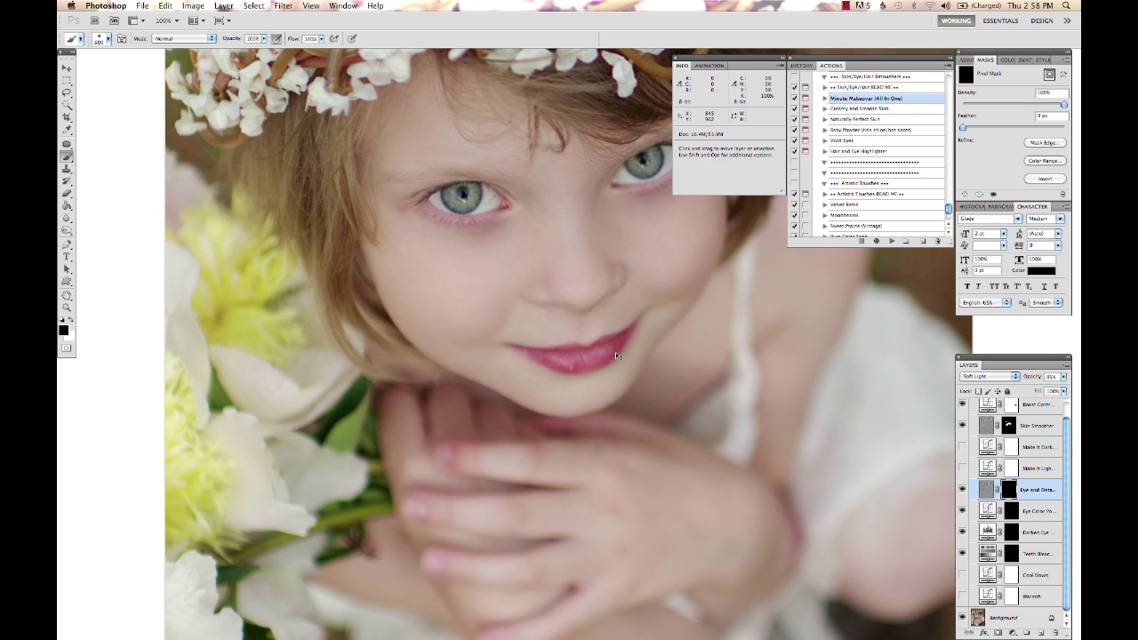
key("super+equal")
key("b")
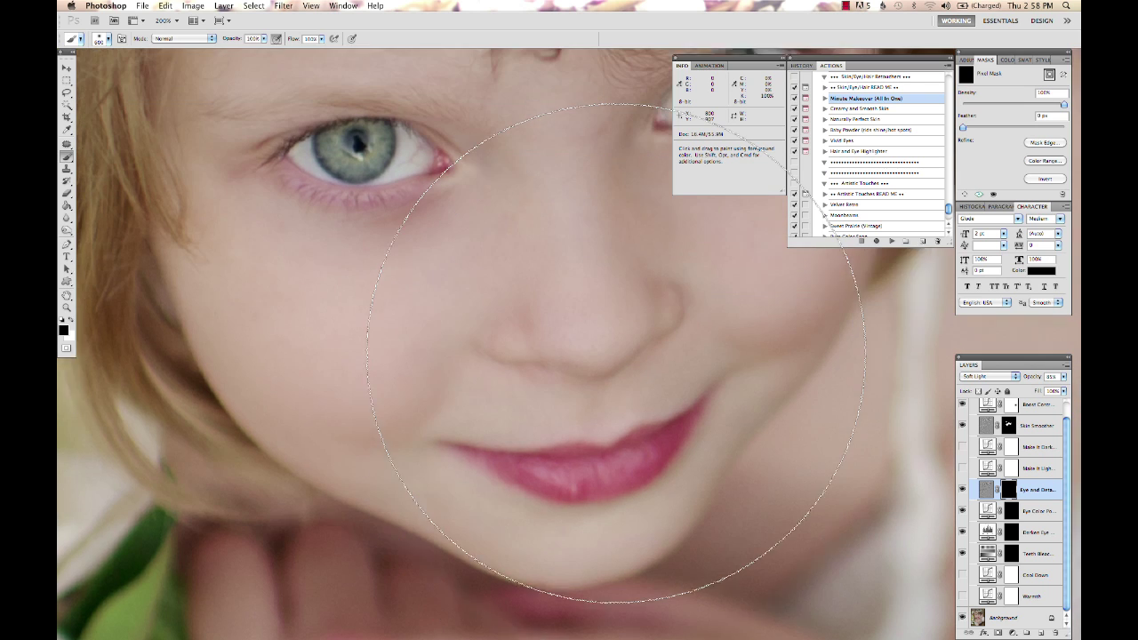
scroll(615, 352, "up", 3)
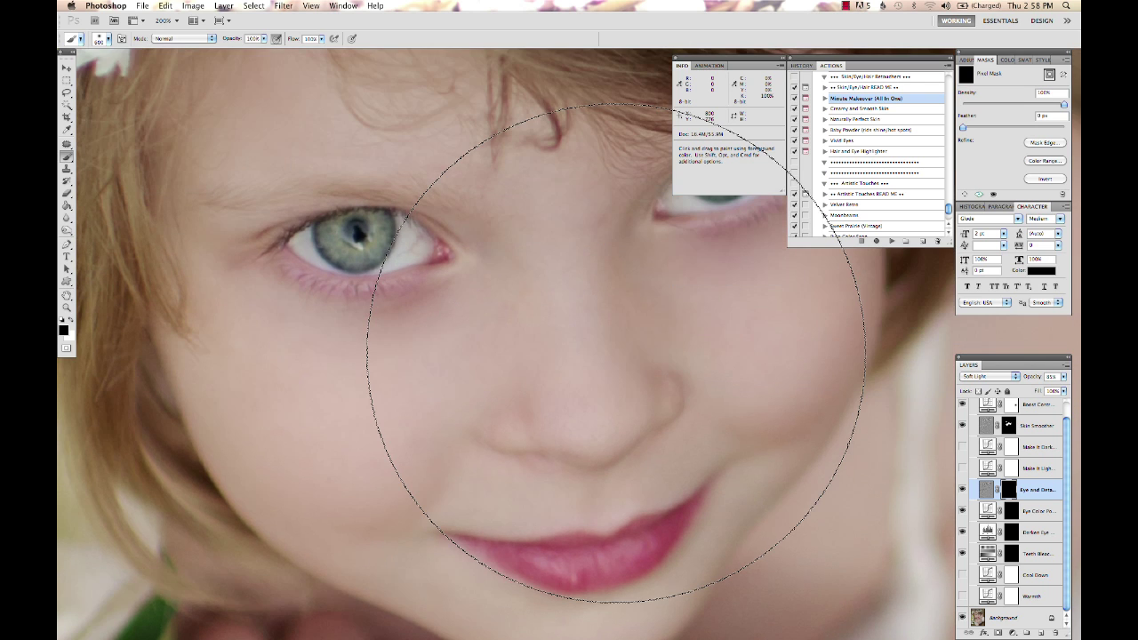
key("super+minus")
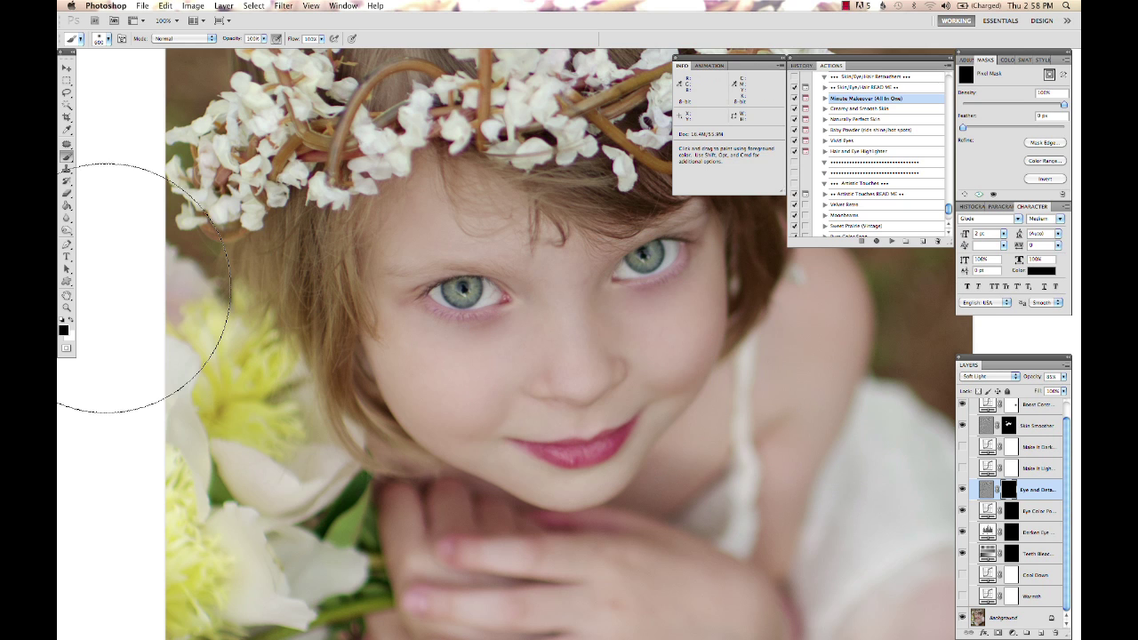
- Paint white with a smaller brush around both eyes on the Eye and Detail mask, then lower its opacity
key("x")
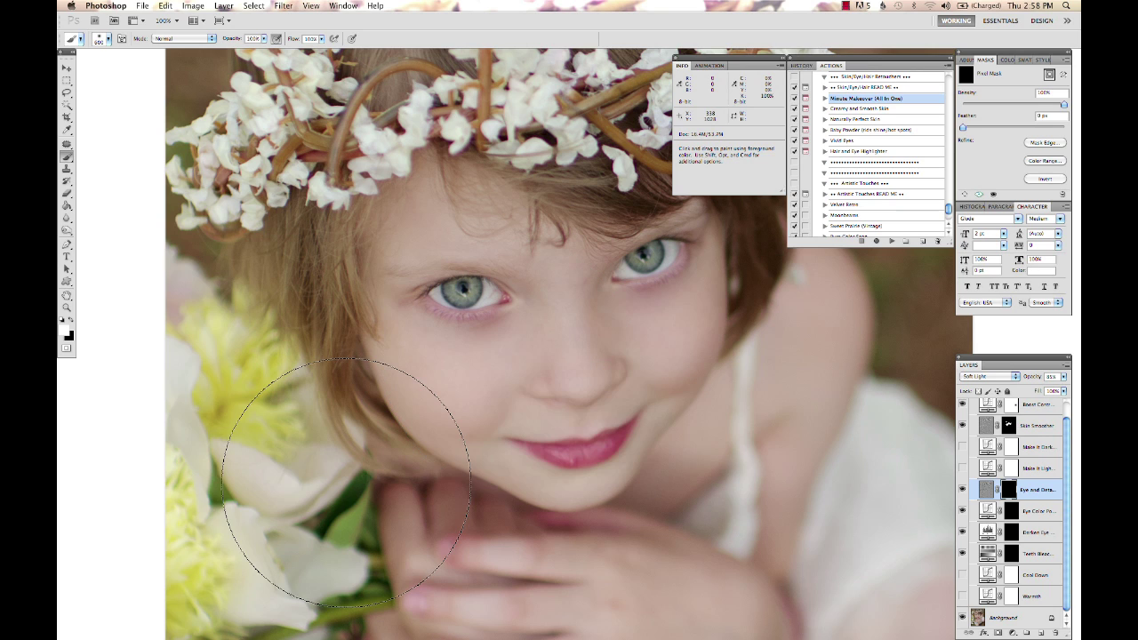
key("bracketleft")
key("bracketleft")
key("bracketleft")
key("bracketleft")
key("bracketleft")
key("bracketleft")
key("bracketleft")
key("bracketleft")
key("bracketleft")
key("bracketleft")
left_click_drag(494, 277, 422, 295)
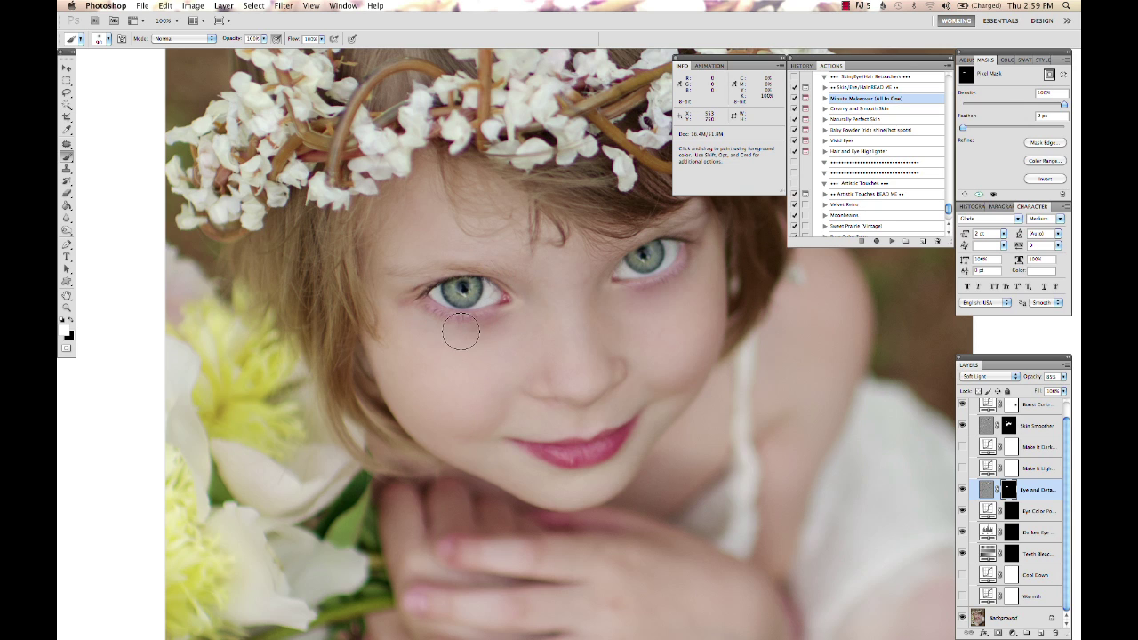
mouse_move(460, 332)
left_mouse_down()
mouse_move(469, 322)
mouse_move(438, 321)
left_mouse_up()
mouse_move(622, 277)
left_mouse_down()
mouse_move(644, 234)
mouse_move(682, 233)
mouse_move(695, 242)
mouse_move(685, 293)
left_mouse_up()
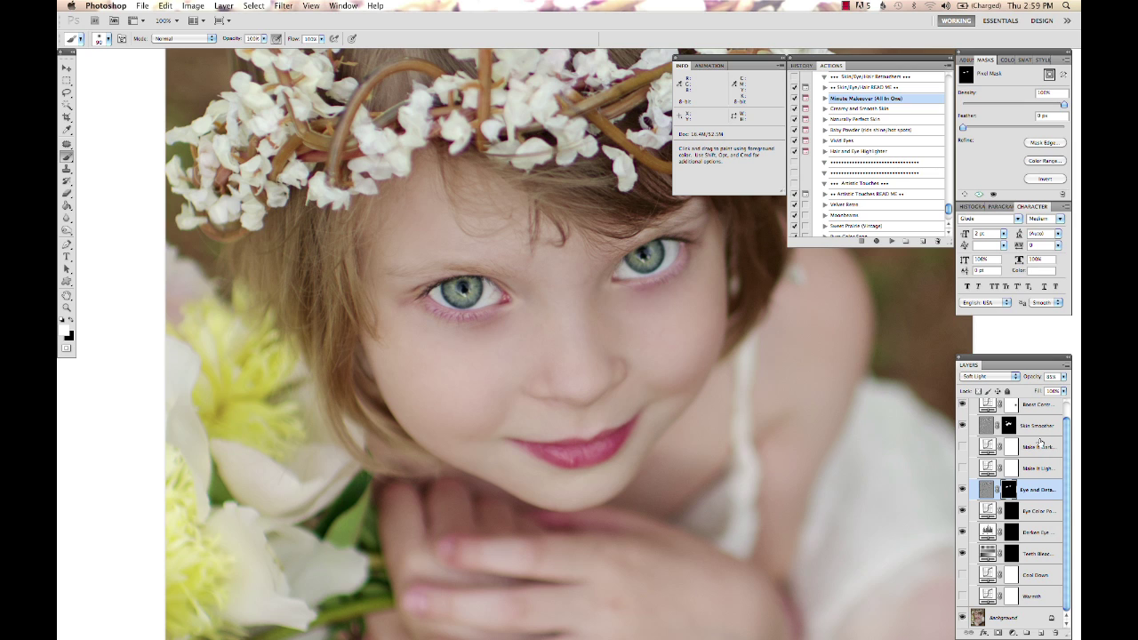
left_click_drag(1038, 378, 1026, 386)
- Hide and show the Eye and Detail layer to compare the 55% eye enhancement
left_click(962, 490)
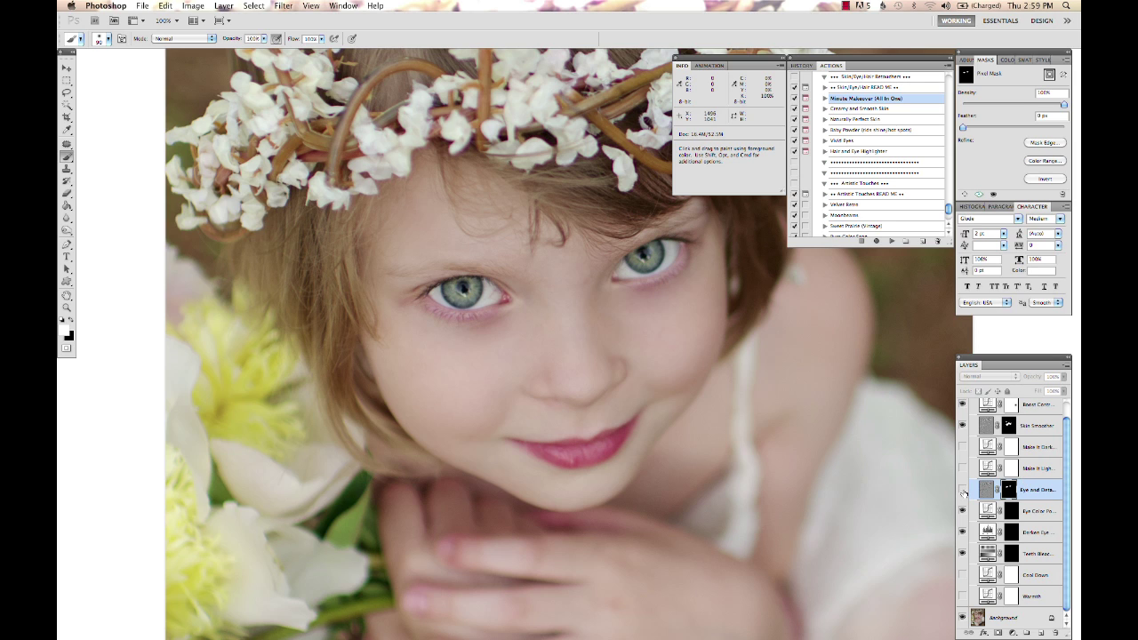
left_click(962, 489)
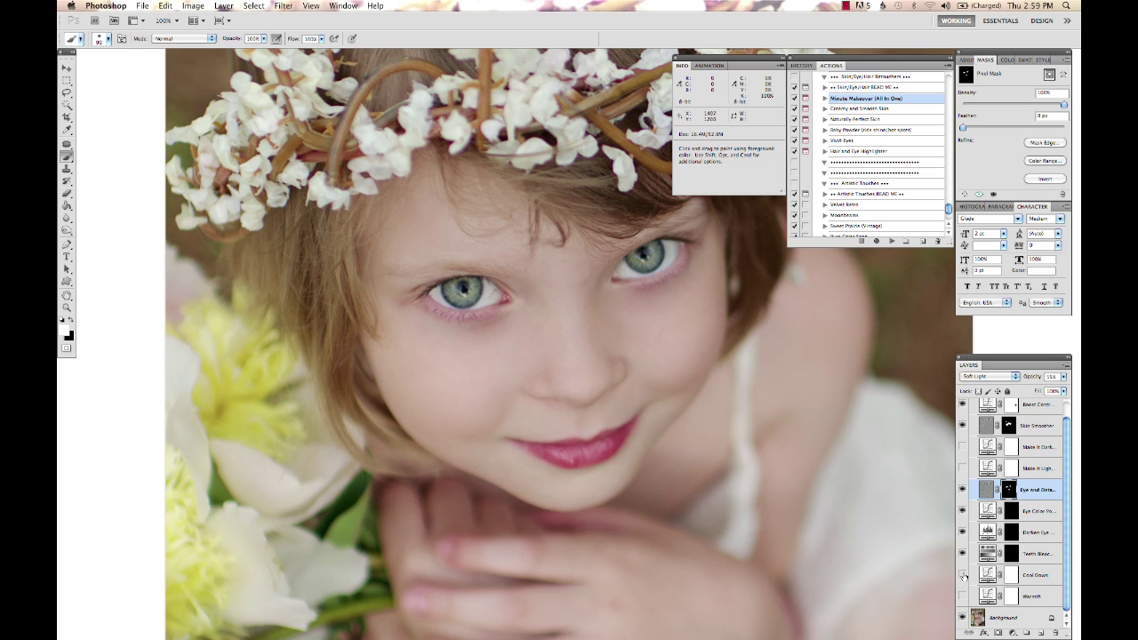
- Fit the portrait to the window, then switch on and select the Cool Down layer
key("super+0")
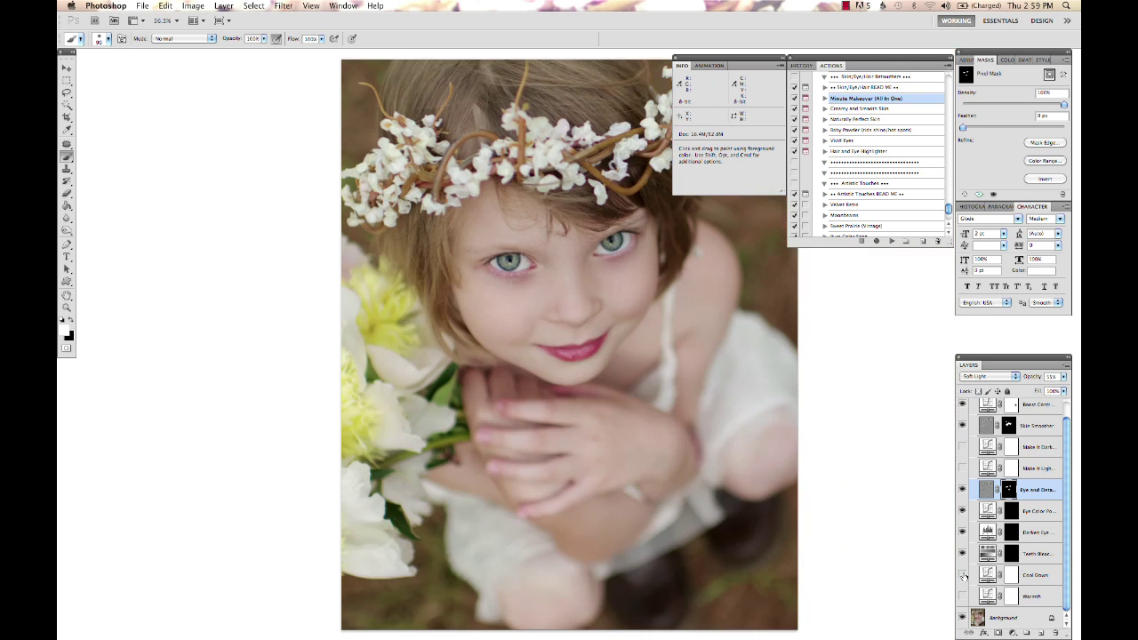
left_click(1012, 579)
left_click(962, 576)
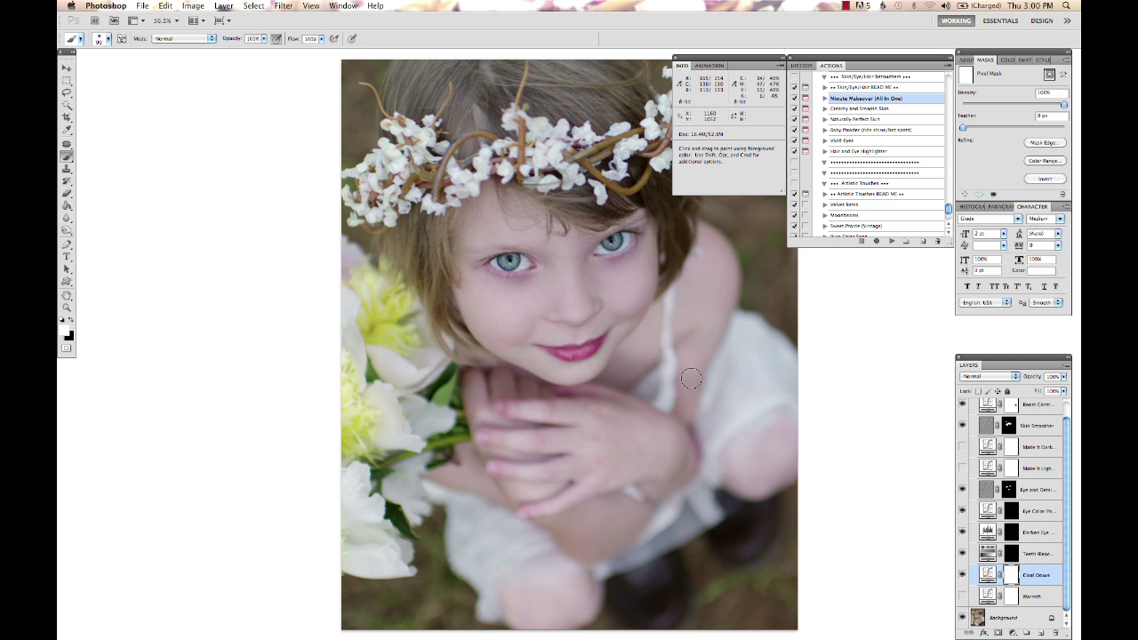
- With a much larger black brush, paint the Cool Down mask over the flowers and knees, then invert the mask
key("x")
right_click(541, 365)
left_click_drag(629, 392, 658, 388)
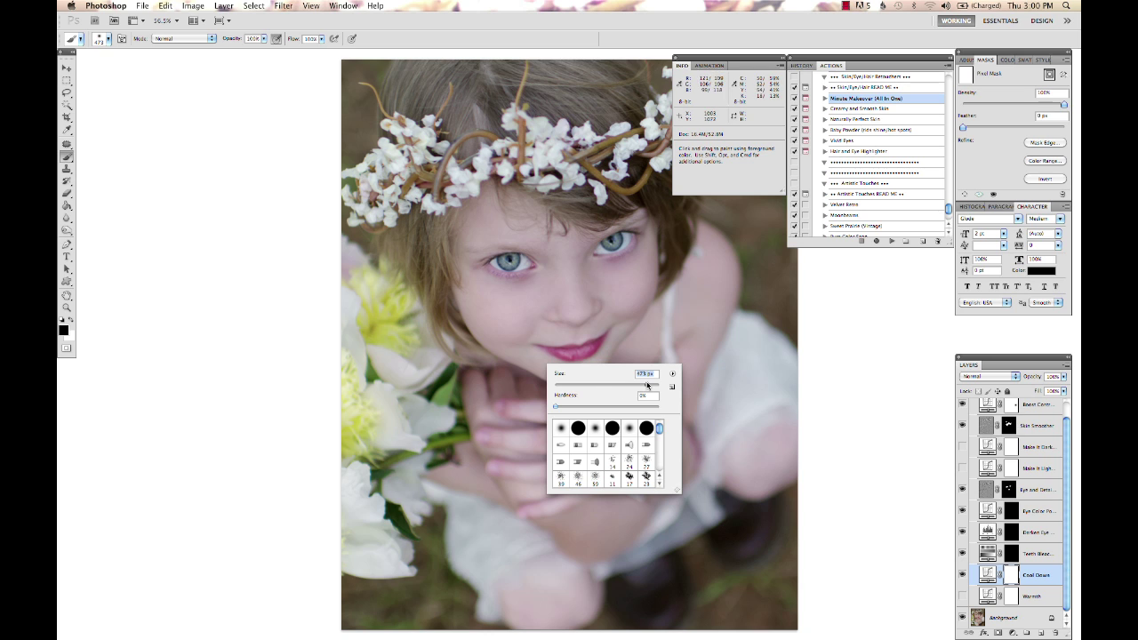
key("Return")
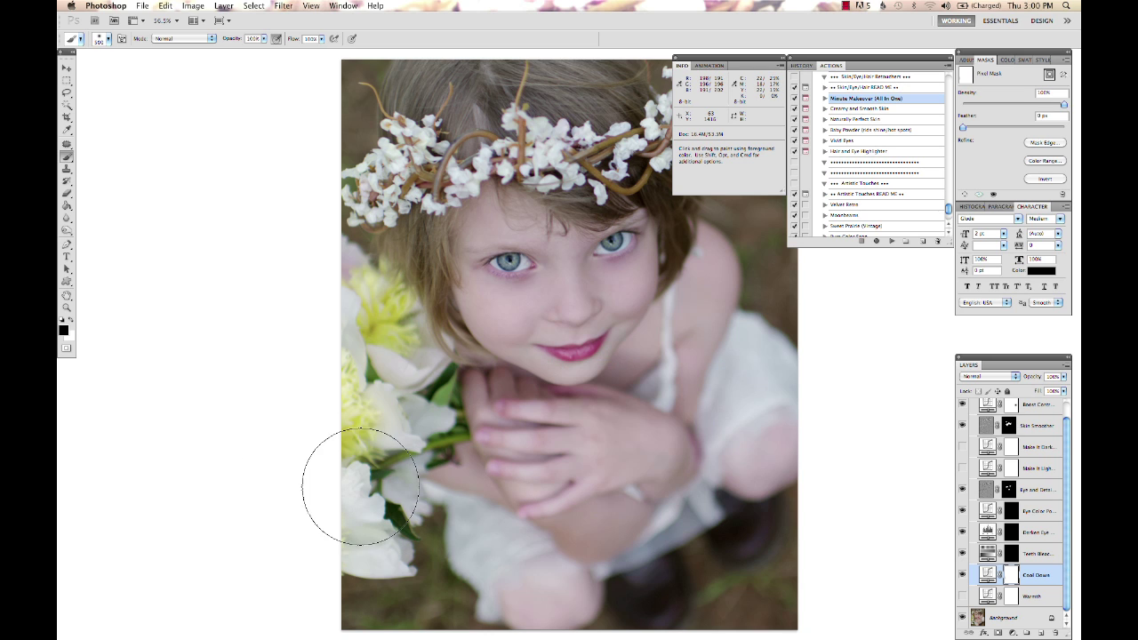
key("bracketright")
key("bracketright")
key("bracketright")
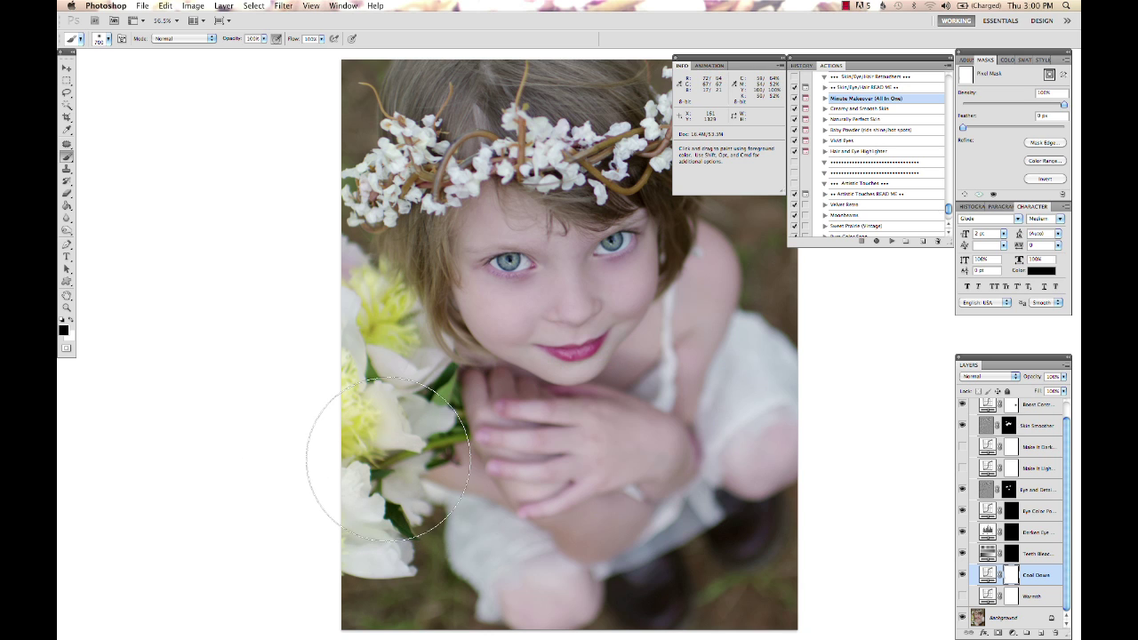
mouse_move(578, 569)
left_mouse_down()
mouse_move(635, 582)
mouse_move(676, 547)
left_mouse_up()
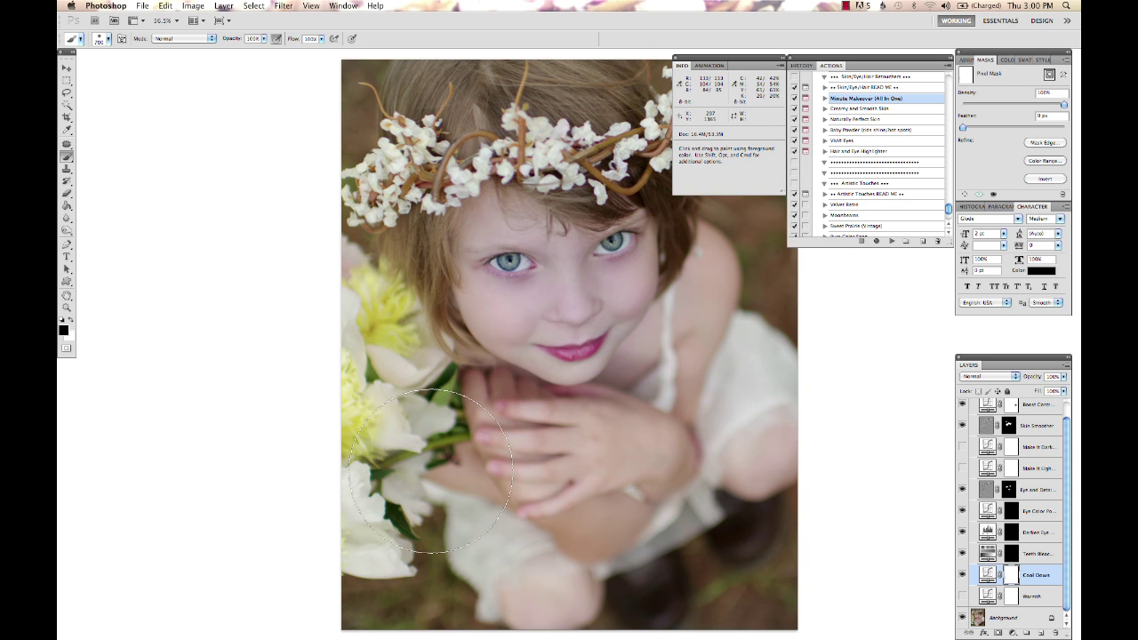
key("super+i")
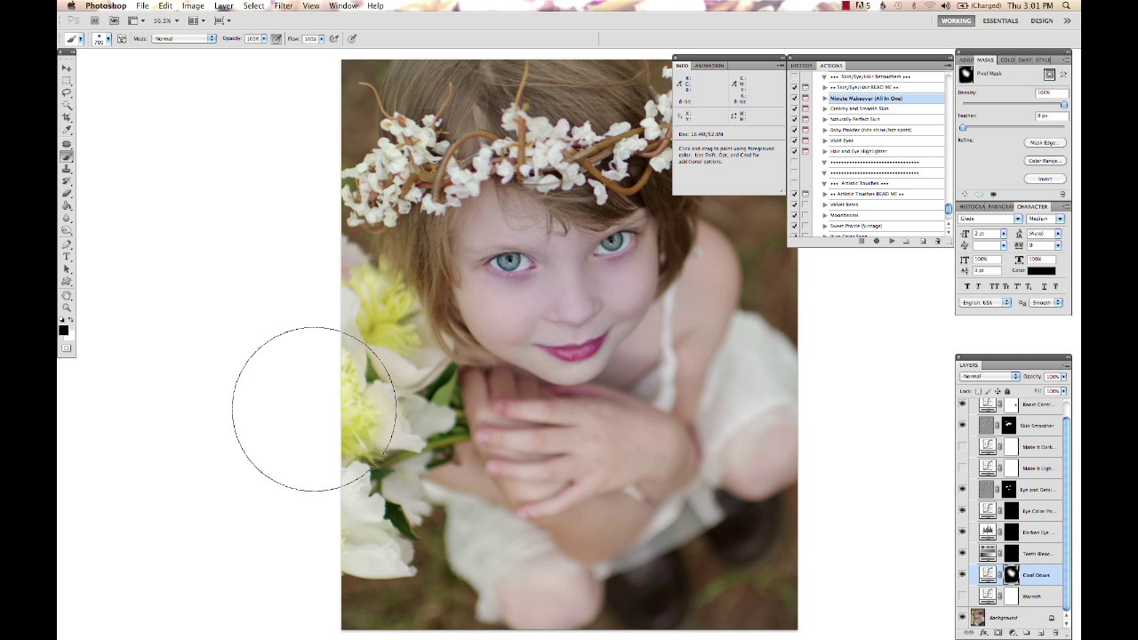
- Paint white on the Cool Down mask over the lower-left flowers and dress, then invert the mask
key("x")
key("x")
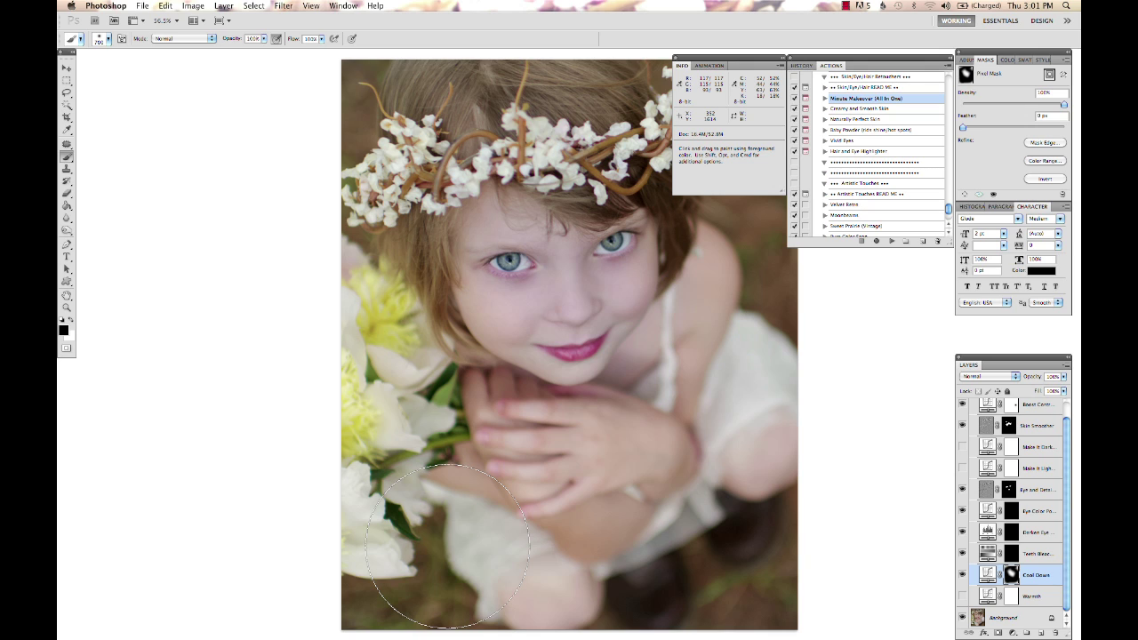
key("alt")
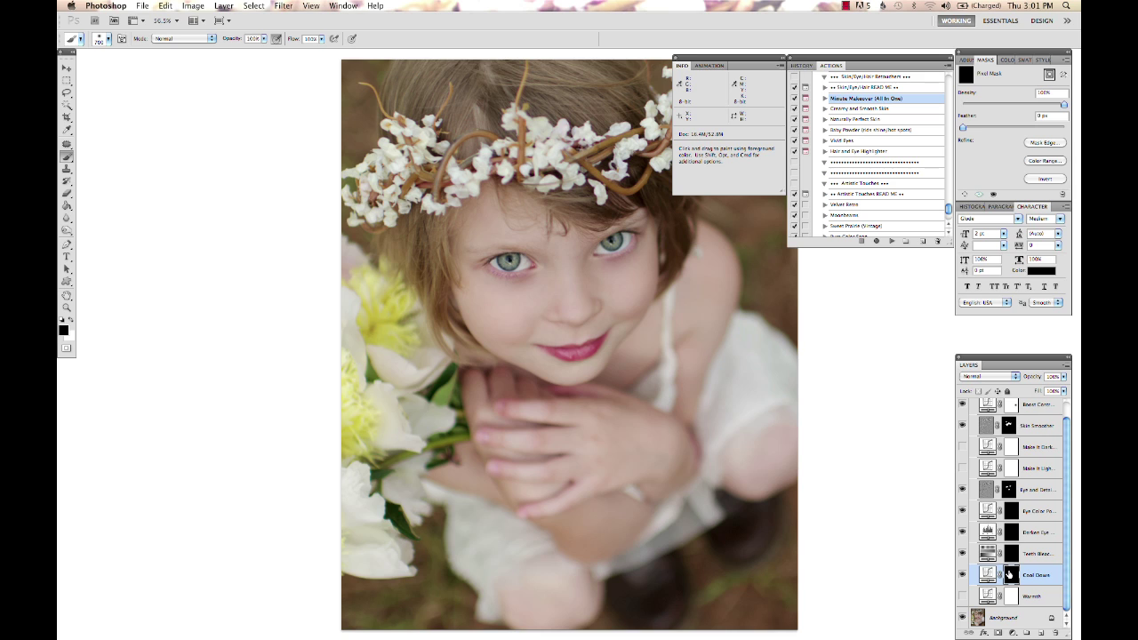
key("super+i")
- Scroll up the Layers panel and collapse the Minute Makeover group
scroll(1046, 494, "up", 1)
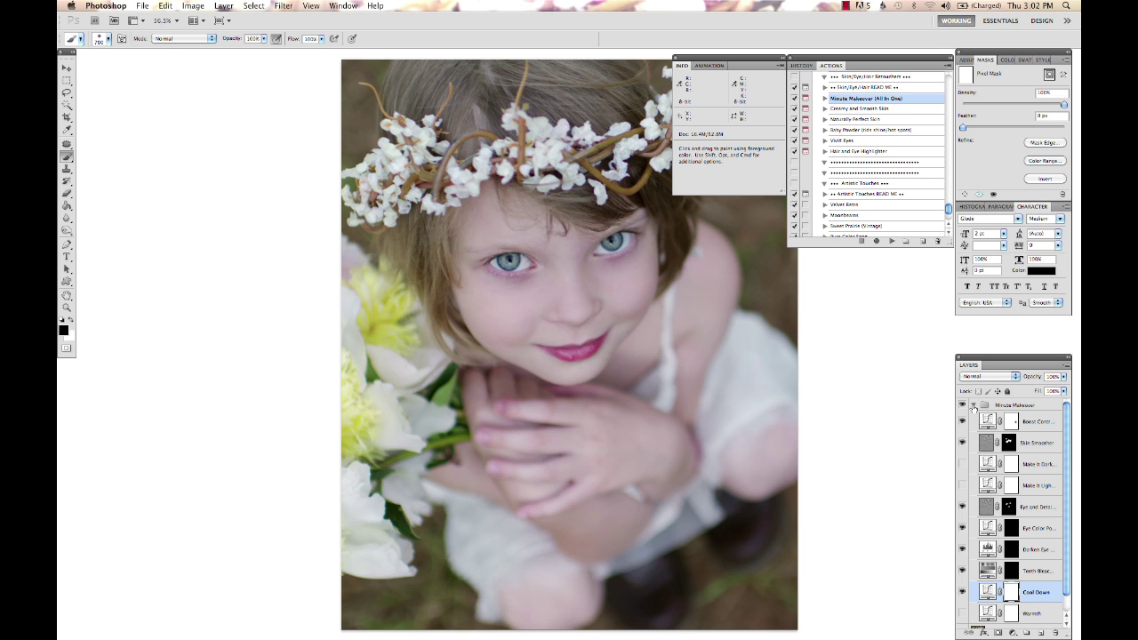
left_click(972, 407)
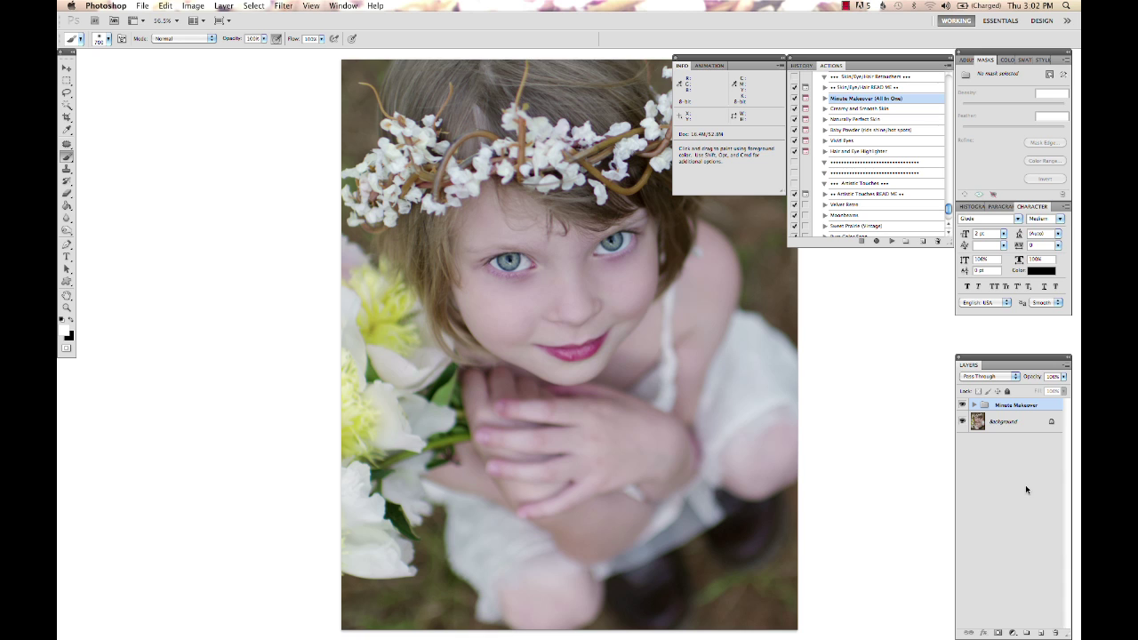
- Delete the Minute Makeover group, leaving only the Background layer
key("Delete")
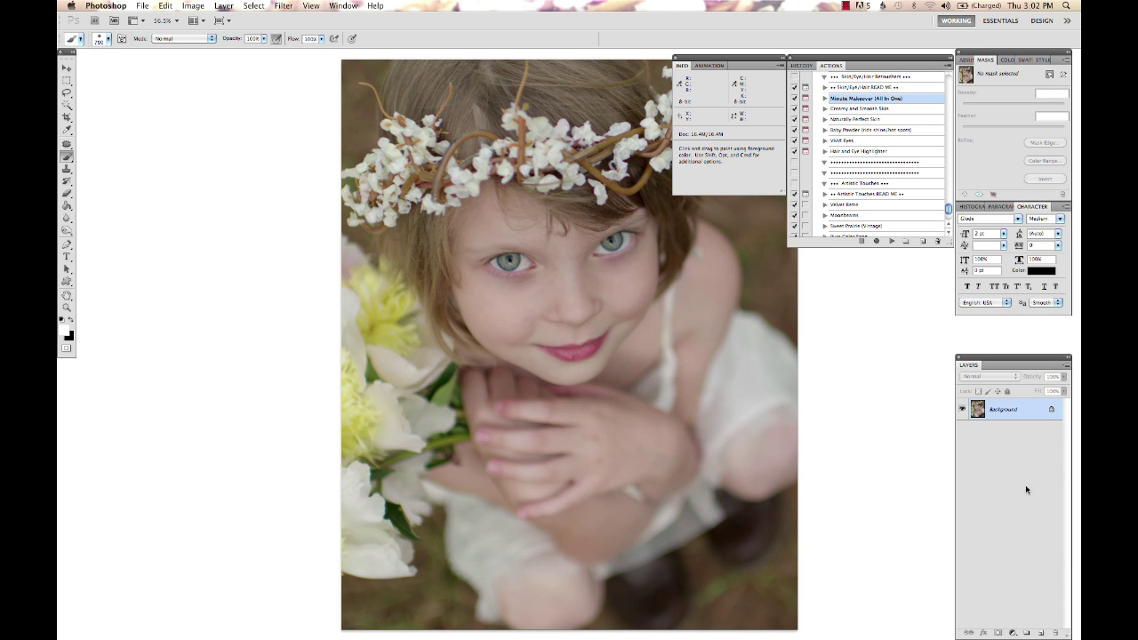